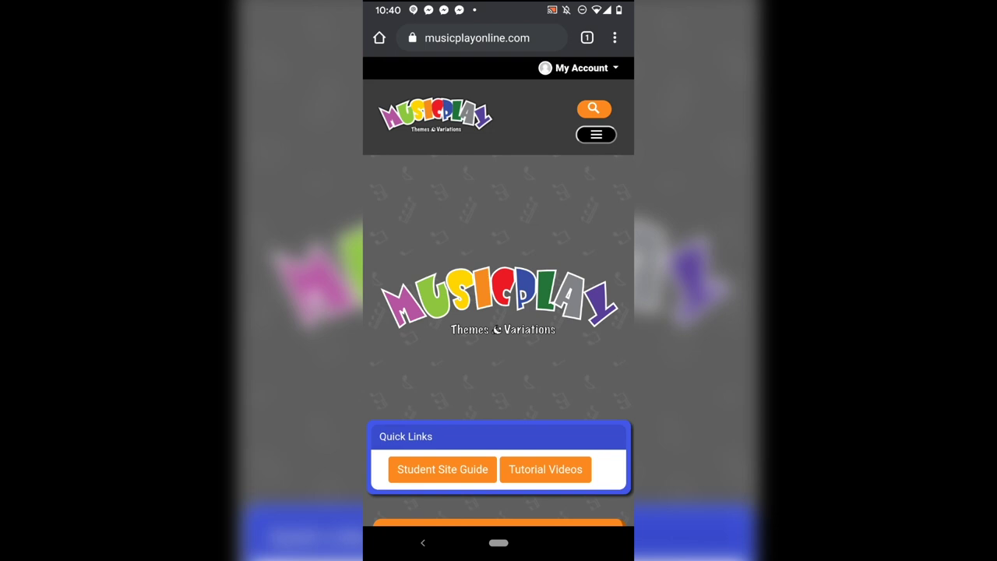
Browse MusicPlay Online's Online Learning modules and open the Peter and the Wolf 2 lesson
scroll(499, 312, "down", 5)
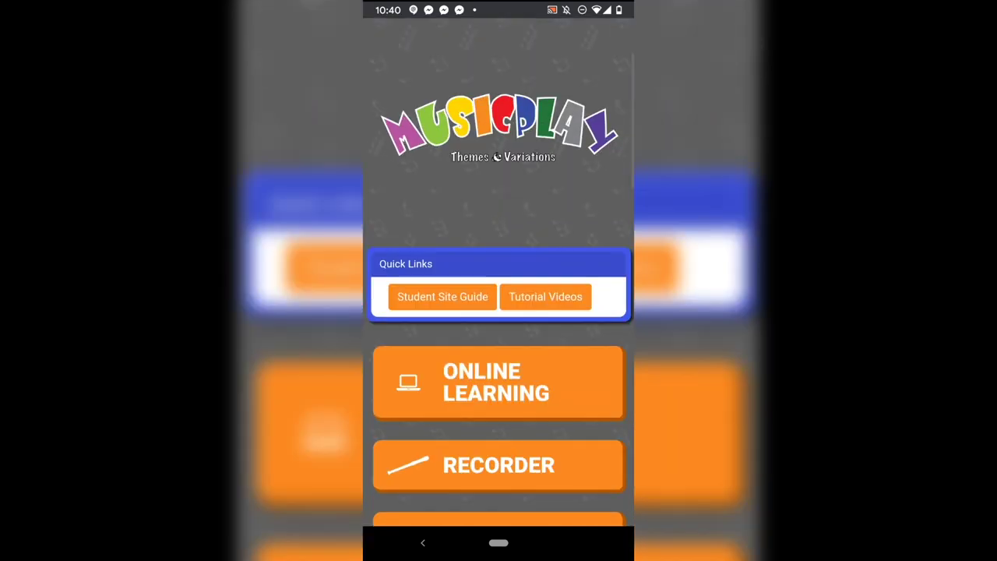
left_click(499, 290)
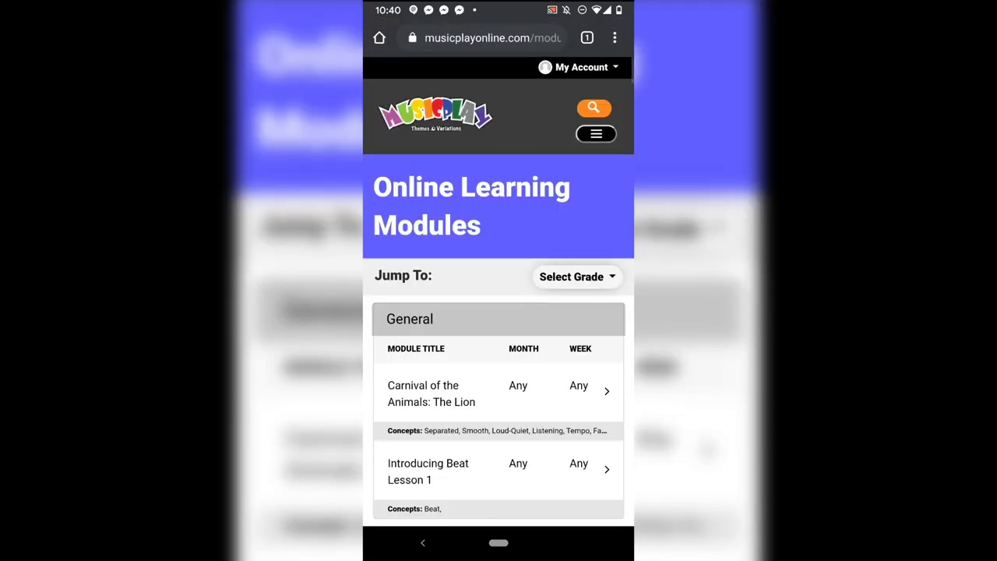
scroll(499, 312, "down", 5)
scroll(499, 312, "down", 2)
scroll(499, 312, "down", 2)
scroll(498, 312, "down", 1)
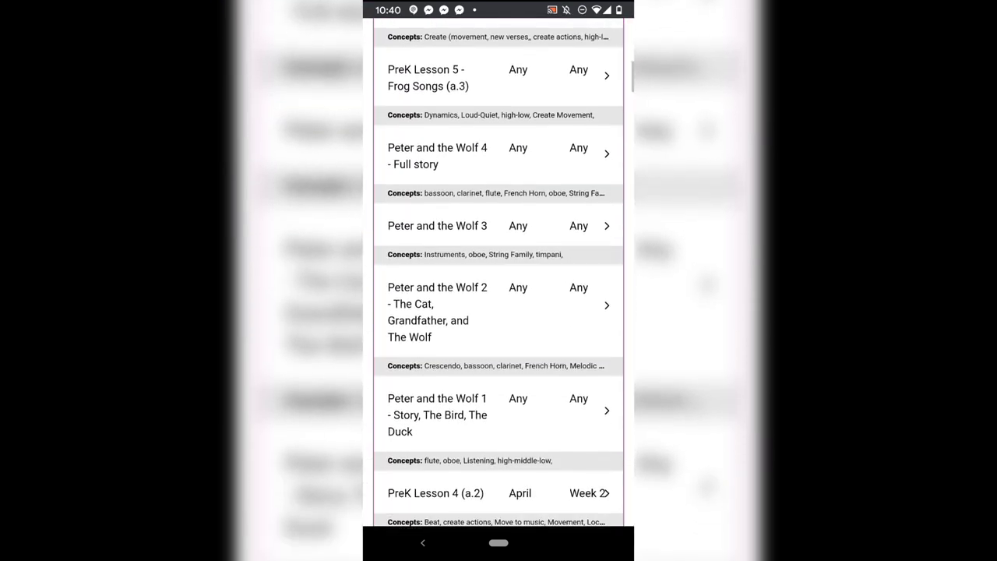
left_click(499, 309)
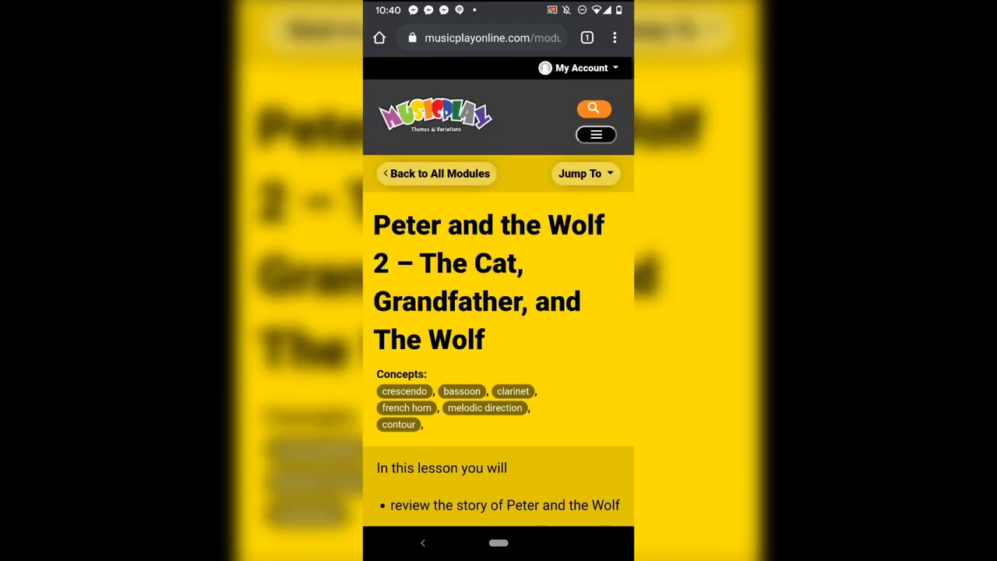
Screenshot the cat-and-clarinet worksheet and open the saved screenshot
scroll(499, 312, "down", 4)
scroll(499, 311, "down", 5)
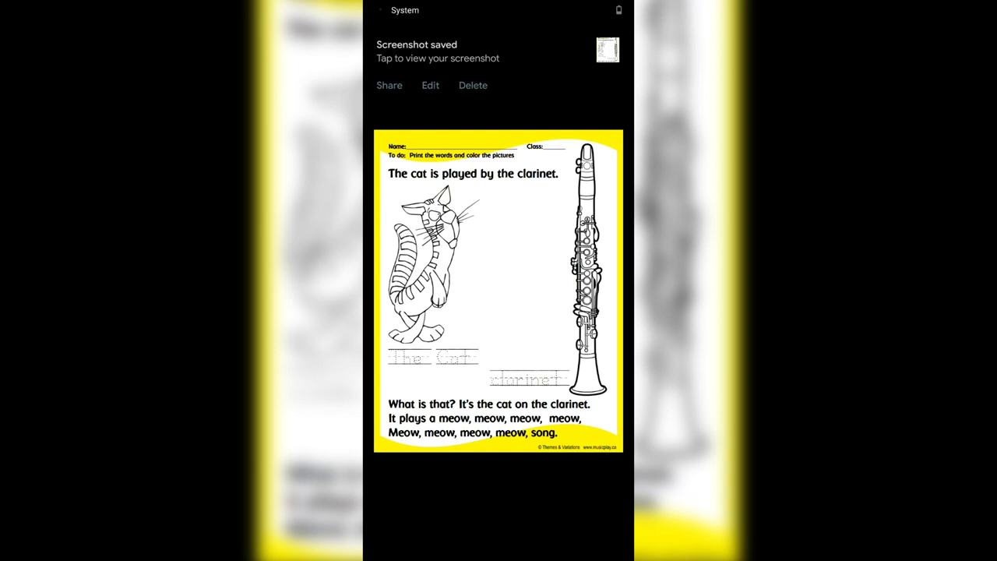
left_click(438, 51)
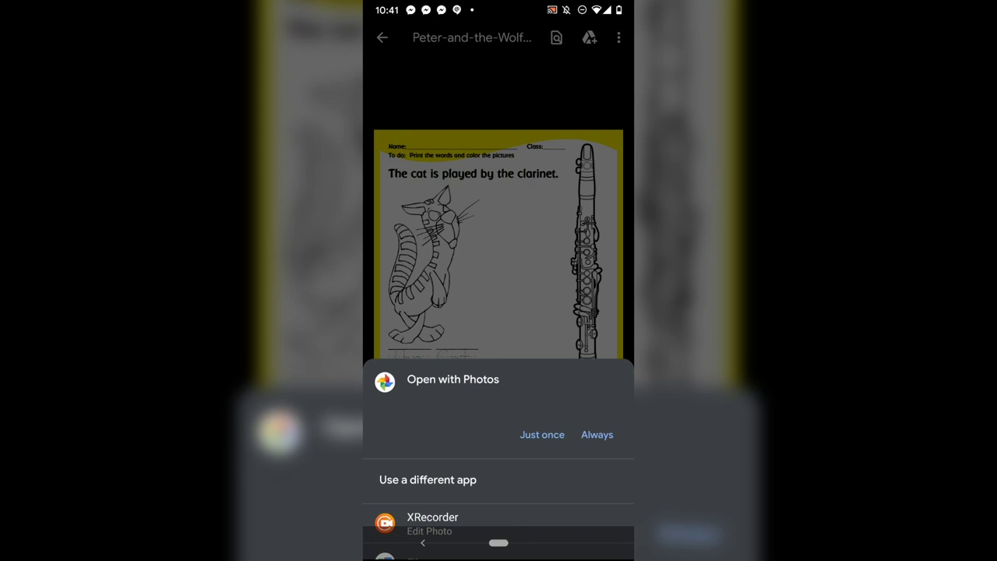
Open the worksheet screenshot in Photos just once and enter the photo editor
left_click(597, 434)
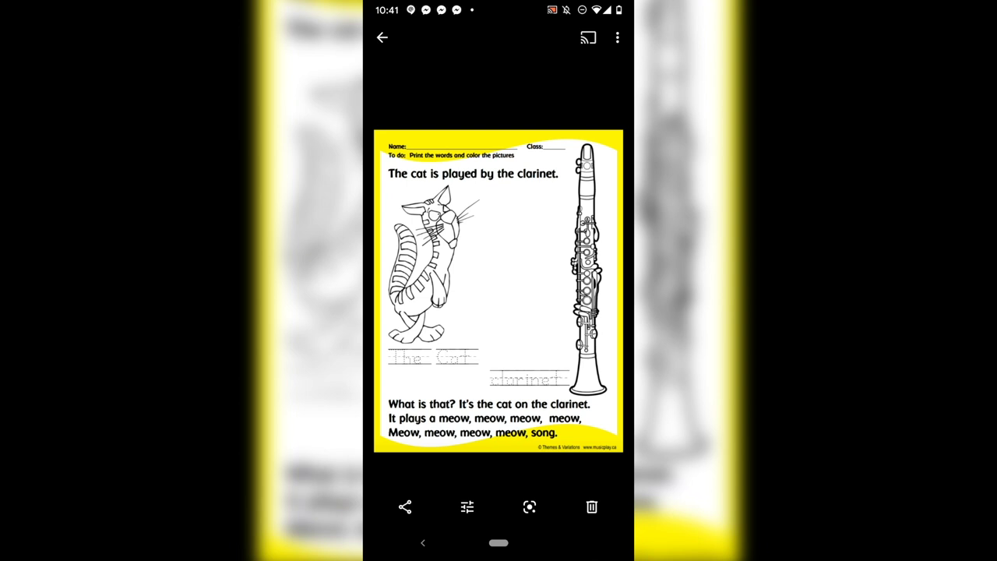
left_click(467, 507)
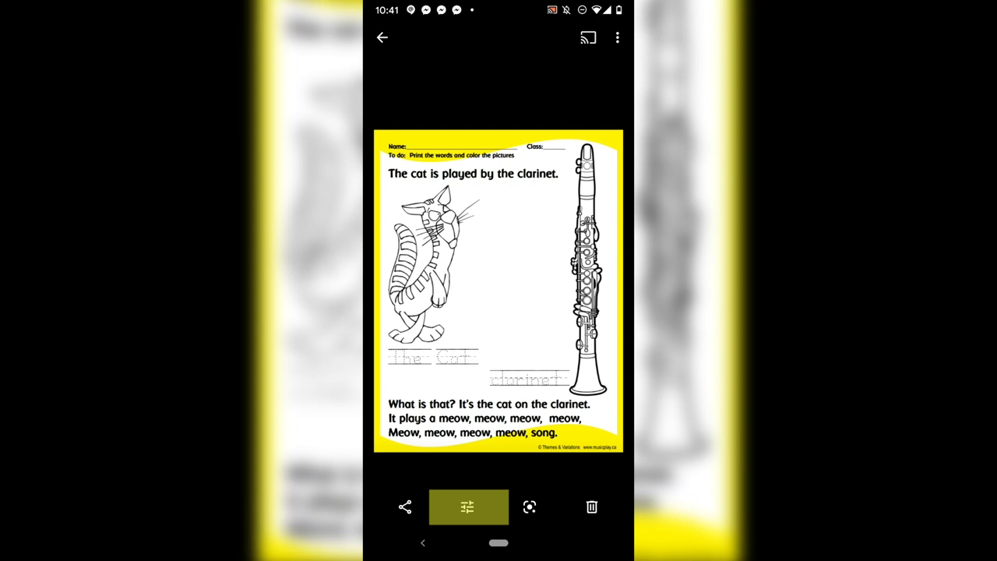
left_click(468, 507)
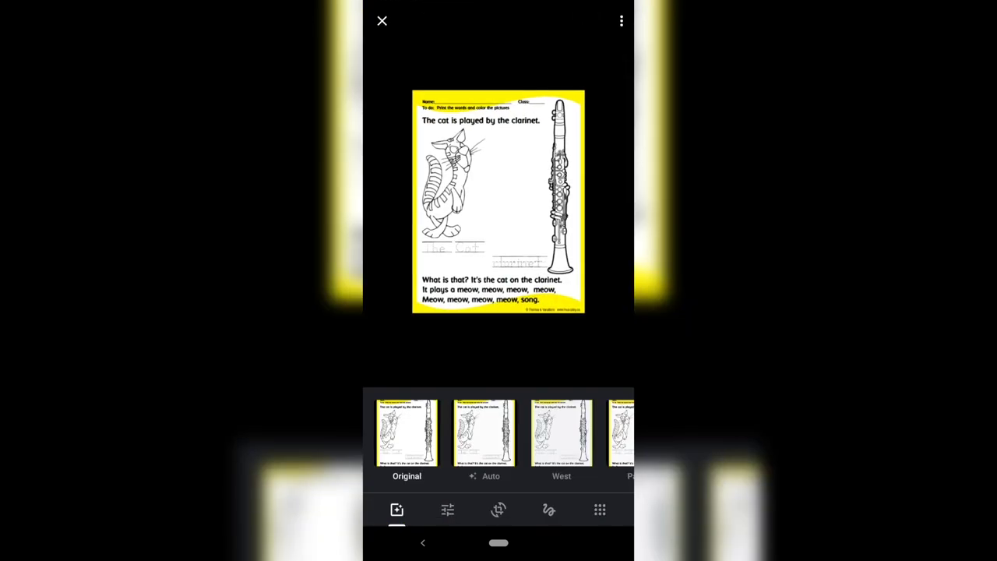
Enter Markup, try the marker and text tools, and settle on the red pen
left_click(549, 510)
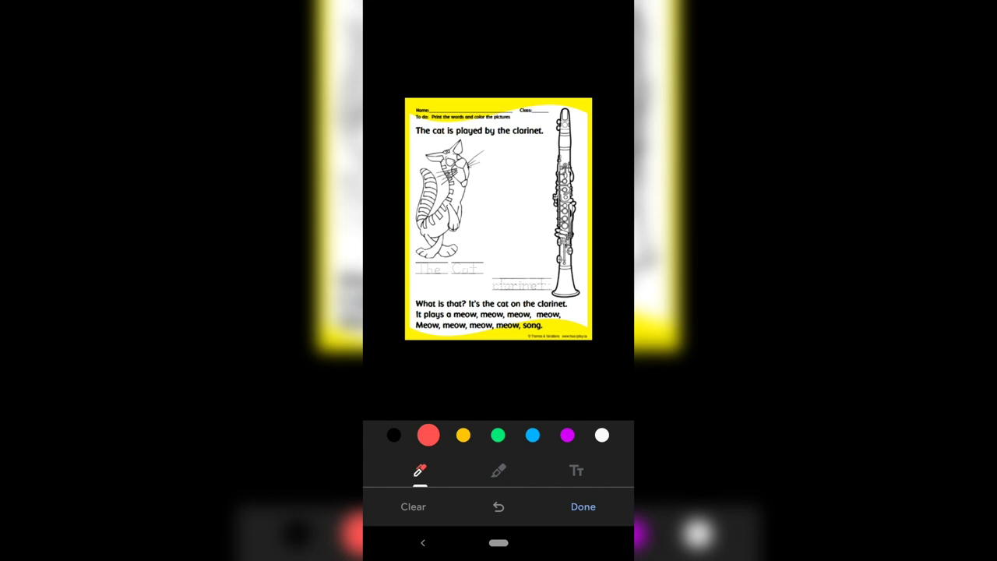
left_click(498, 470)
left_click(577, 470)
left_click(420, 470)
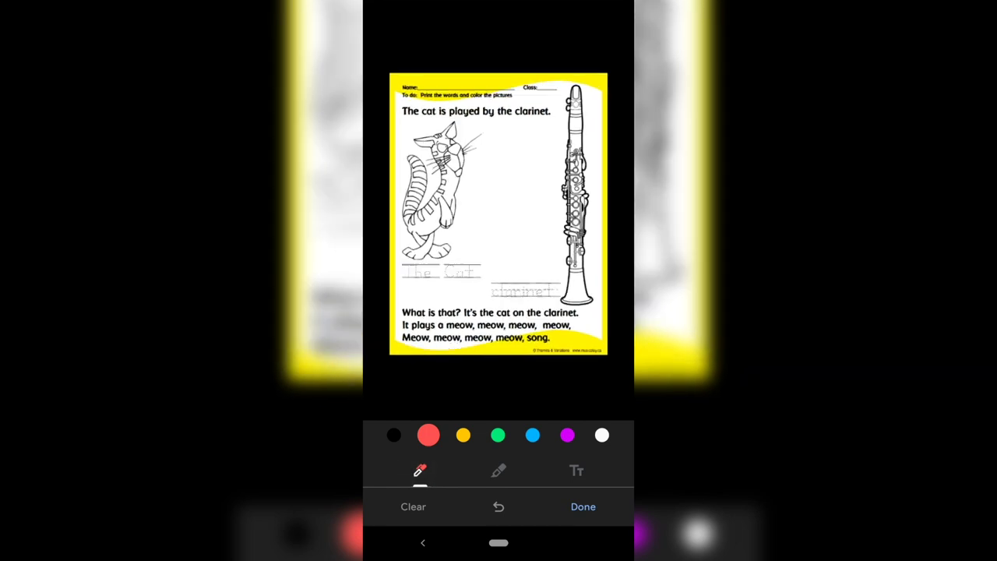
scroll(439, 271, "up", 5)
Zoom onto the cat and trace the dotted letters 'The Cat' in red pen
scroll(499, 233, "up", 2)
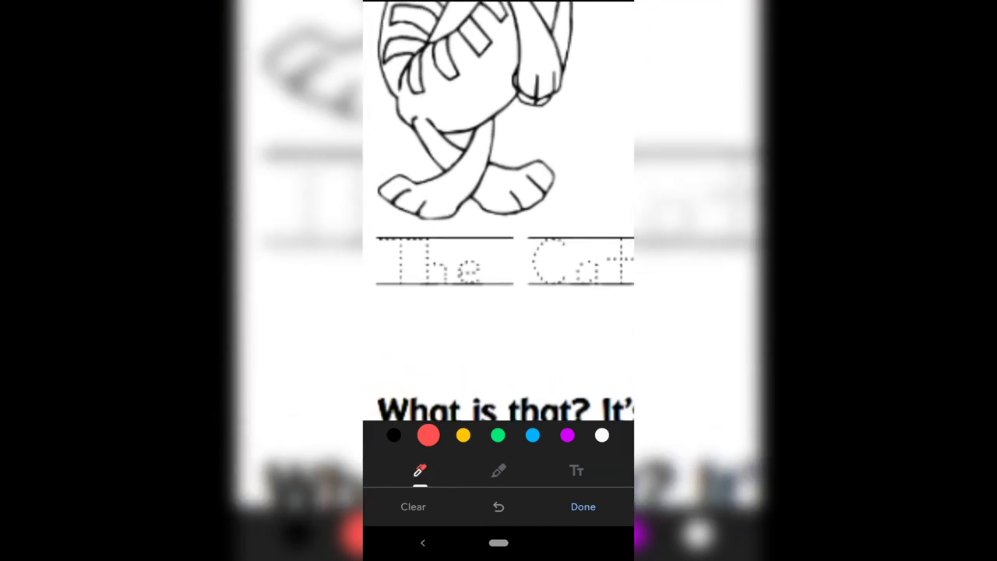
scroll(499, 234, "up", 1)
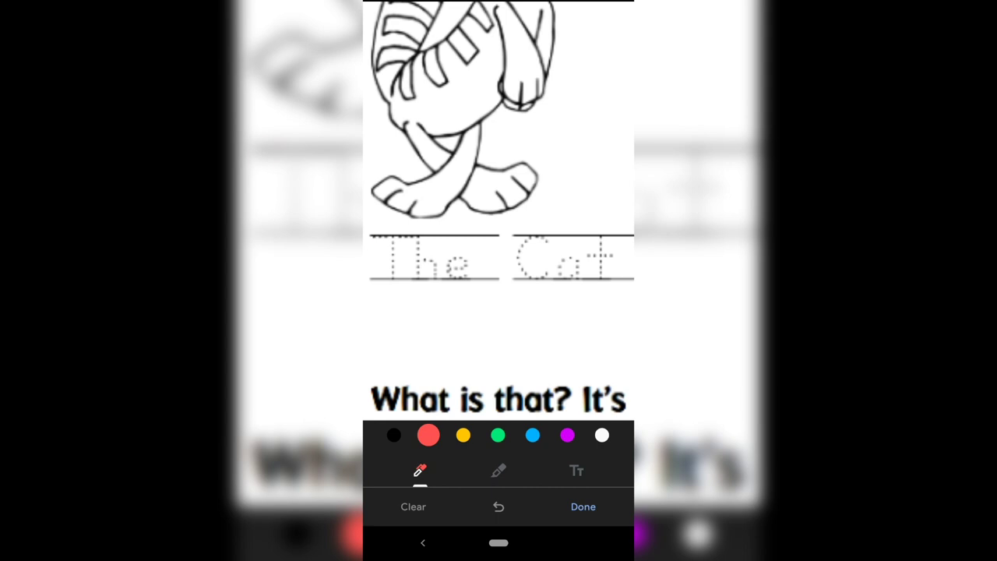
mouse_move(373, 236)
left_mouse_down()
mouse_move(418, 237)
mouse_move(395, 282)
left_mouse_up()
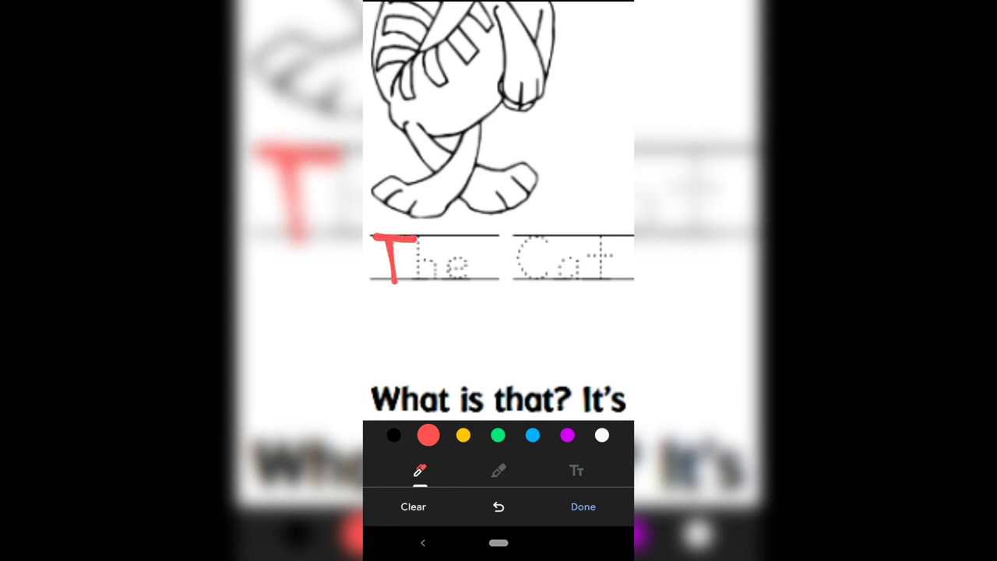
mouse_move(416, 233)
left_mouse_down()
mouse_move(416, 282)
mouse_move(435, 290)
mouse_move(468, 271)
mouse_move(449, 282)
mouse_move(474, 291)
left_mouse_up()
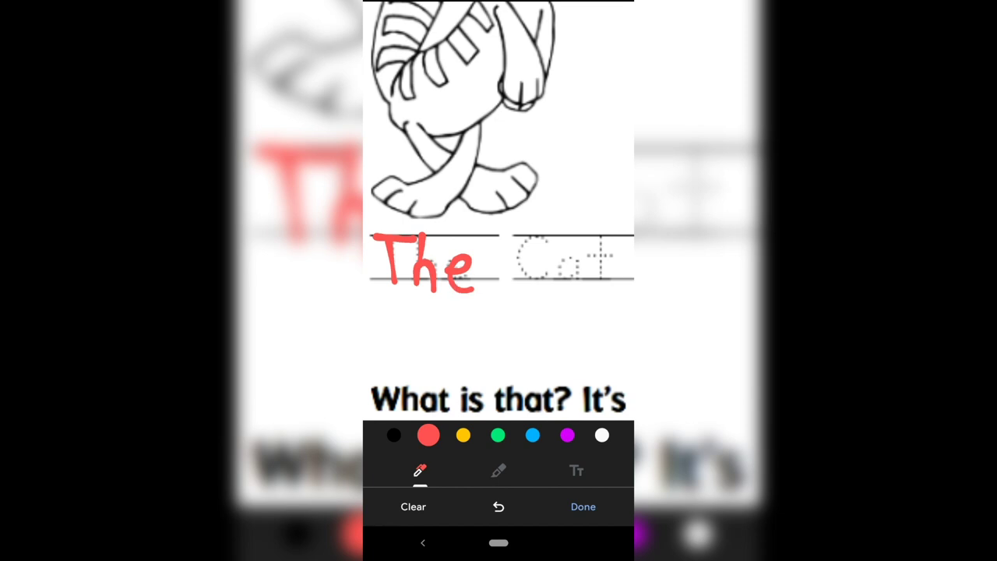
mouse_move(549, 241)
left_mouse_down()
mouse_move(515, 257)
mouse_move(549, 282)
mouse_move(564, 265)
mouse_move(576, 286)
left_mouse_up()
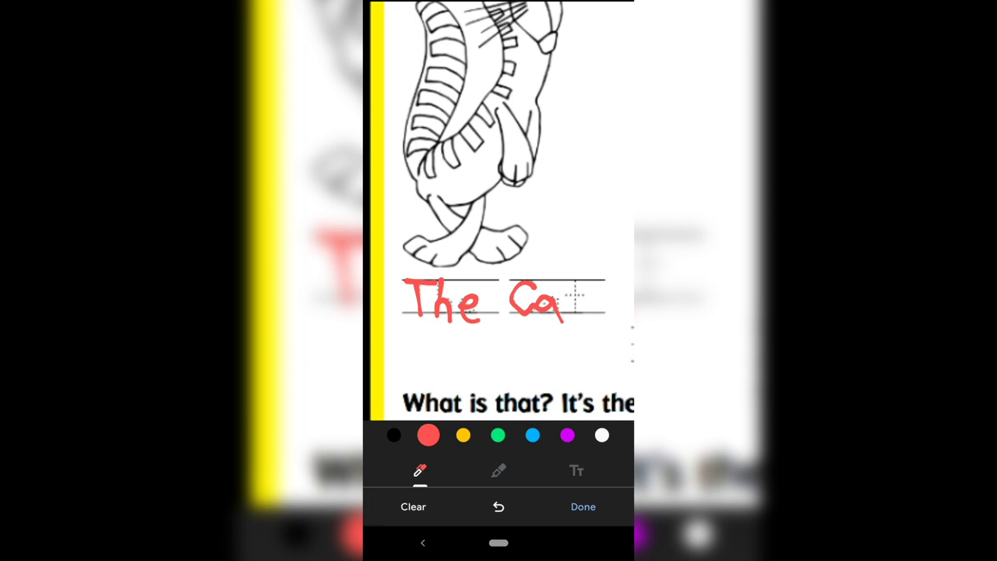
left_click_drag(575, 281, 575, 321)
left_click_drag(550, 296, 592, 300)
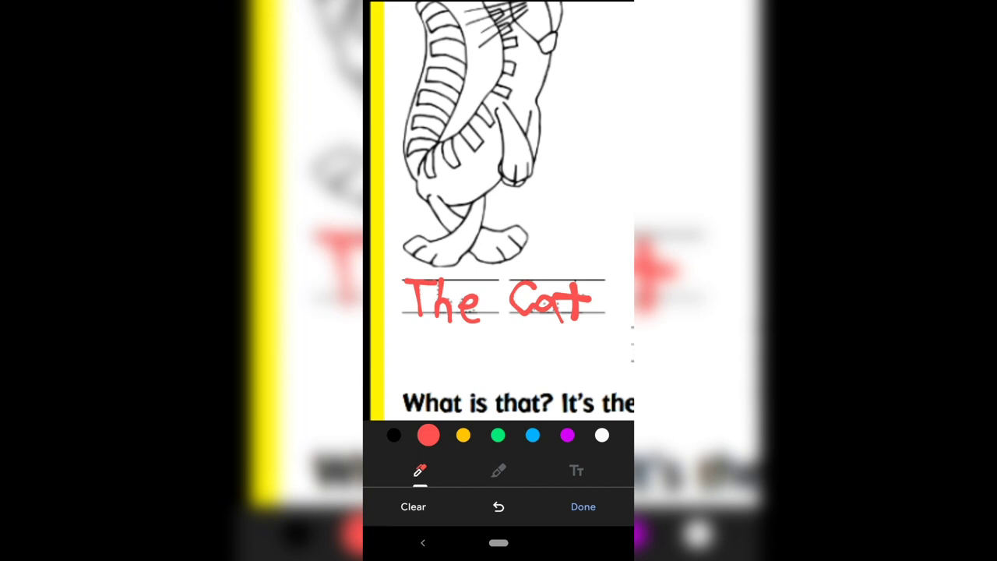
Switch the pen to green and zoom onto the dotted 'clarinet' line
scroll(499, 234, "down", 5)
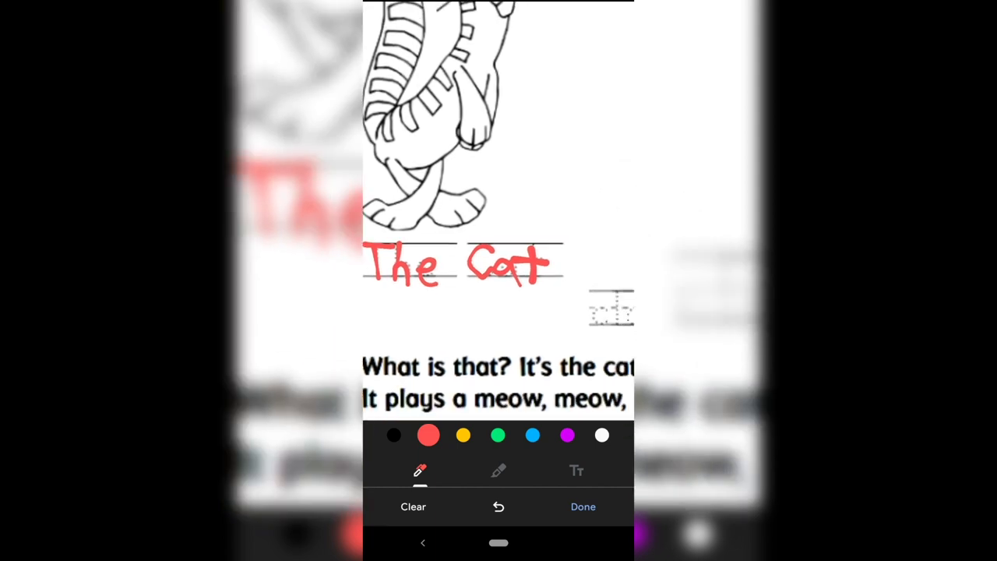
scroll(498, 233, "right", 3)
scroll(498, 234, "right", 2)
scroll(499, 234, "down", 1)
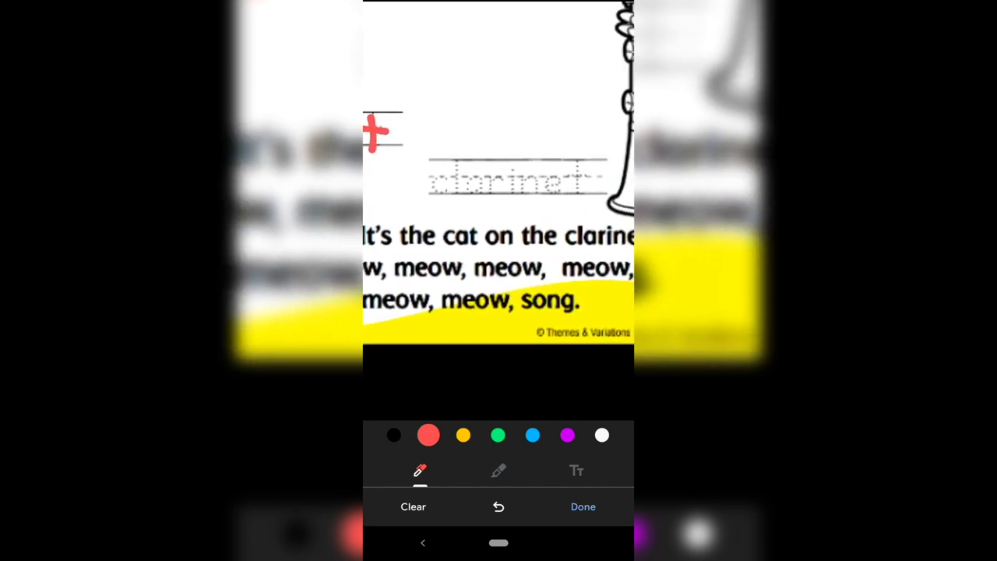
scroll(499, 172, "right", 2)
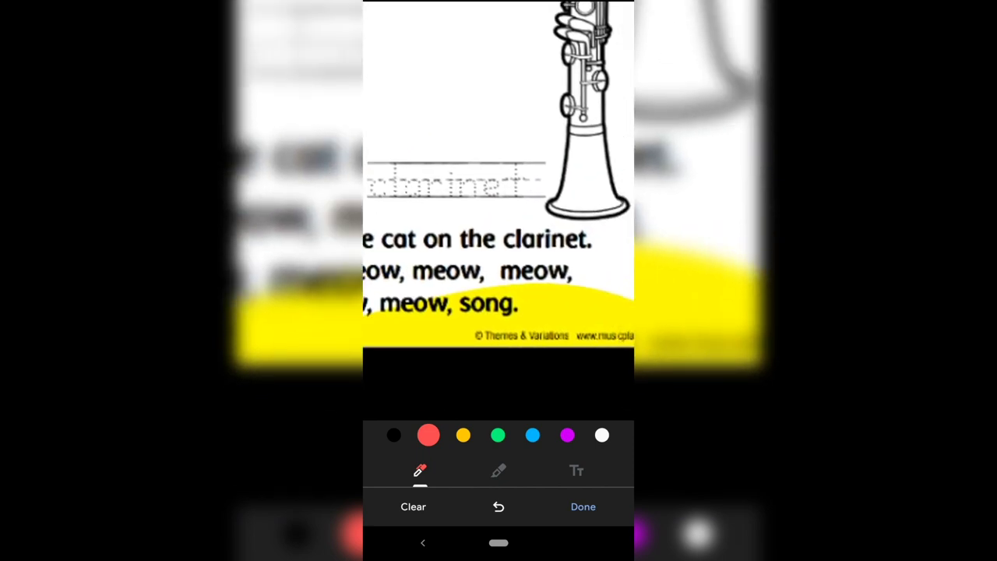
left_click(498, 435)
scroll(499, 234, "up", 2)
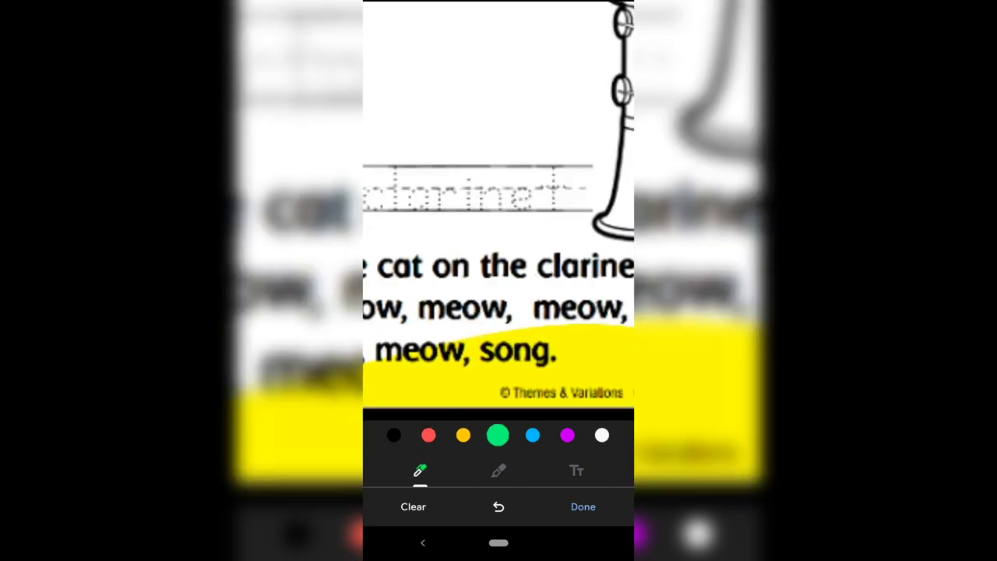
scroll(498, 234, "up", 3)
scroll(499, 234, "up", 2)
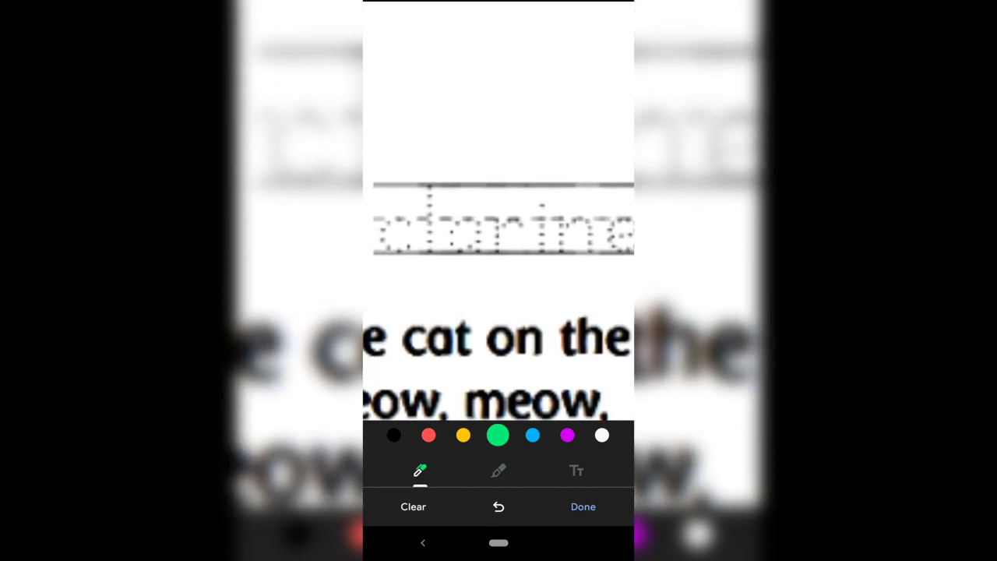
scroll(499, 234, "up", 3)
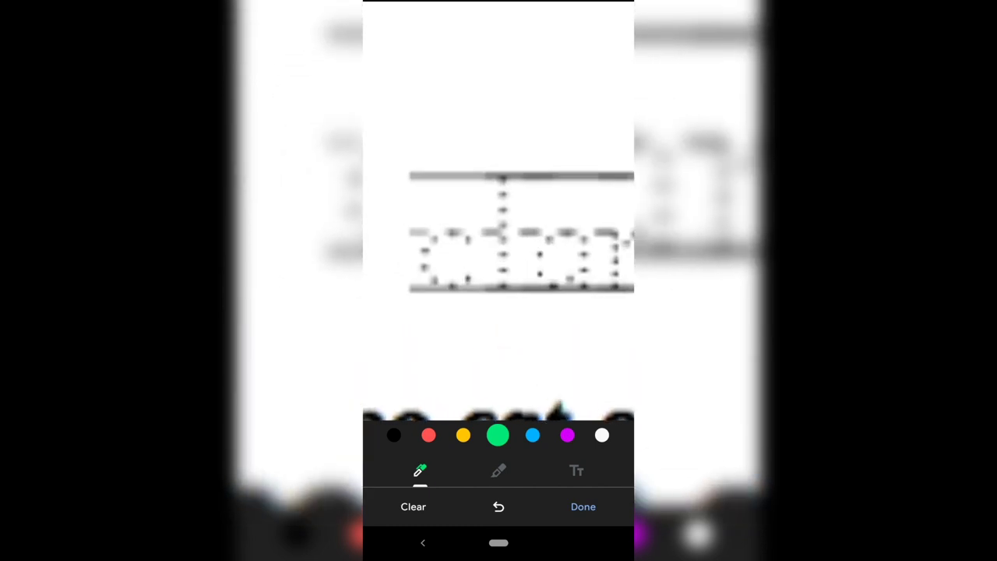
scroll(498, 234, "up", 1)
scroll(499, 233, "up", 1)
Trace the letters 'c', 'l' and 'a' of clarinet in green
mouse_move(477, 249)
left_mouse_down()
mouse_move(474, 241)
mouse_move(457, 285)
mouse_move(480, 285)
left_mouse_up()
left_click(511, 181)
left_click_drag(511, 182, 512, 271)
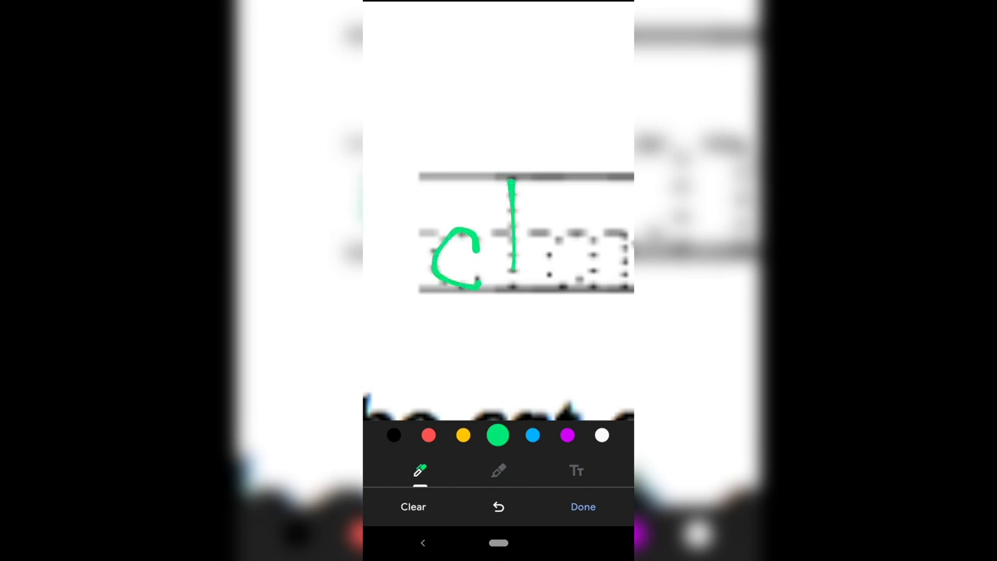
mouse_move(600, 240)
left_mouse_down()
mouse_move(592, 237)
mouse_move(565, 291)
mouse_move(599, 243)
mouse_move(609, 291)
left_mouse_up()
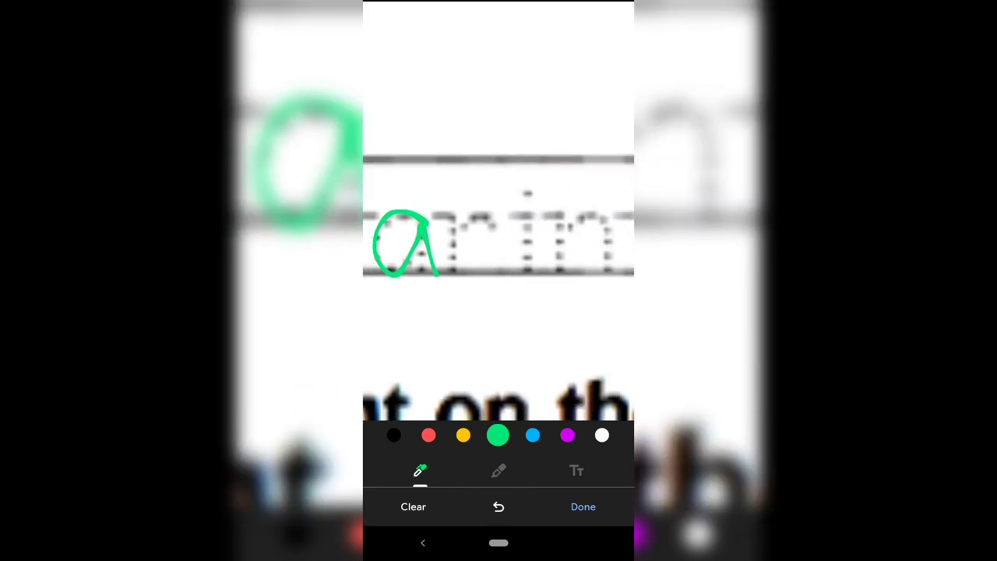
Trace the remaining letters 'rinet' of clarinet in green, dotting the i
left_click(452, 221)
left_click_drag(452, 221, 448, 286)
mouse_move(452, 243)
left_mouse_down()
mouse_move(495, 222)
mouse_move(531, 287)
left_mouse_up()
left_click(526, 194)
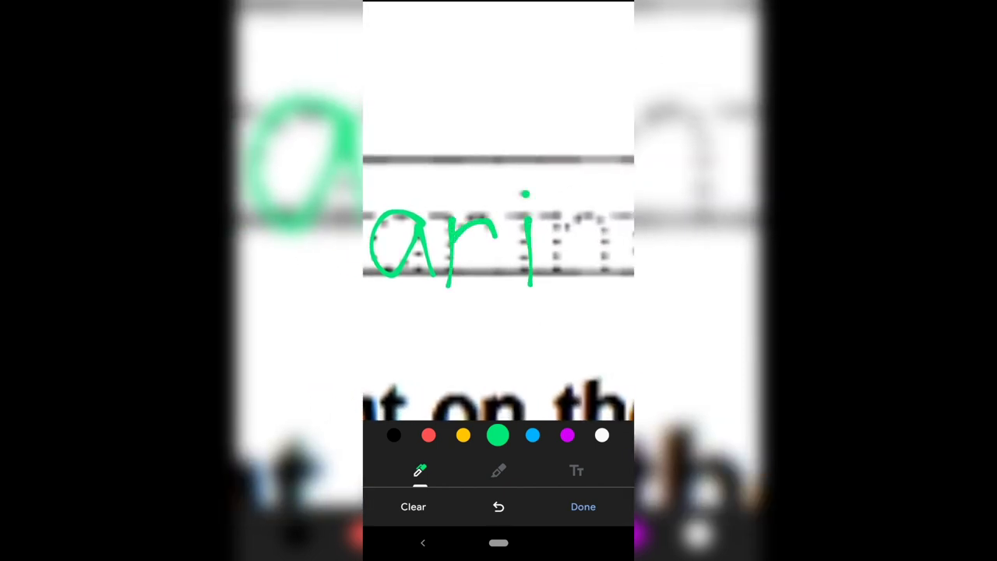
mouse_move(558, 209)
left_mouse_down()
mouse_move(558, 273)
mouse_move(612, 267)
left_mouse_up()
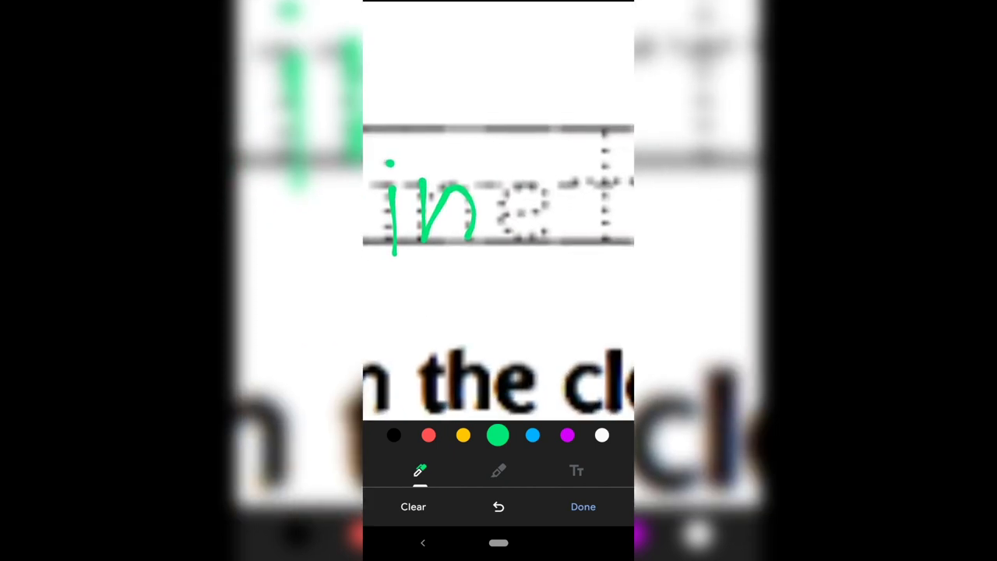
mouse_move(505, 216)
left_mouse_down()
mouse_move(558, 201)
mouse_move(503, 195)
mouse_move(537, 241)
mouse_move(558, 237)
left_mouse_up()
left_click_drag(609, 132, 608, 238)
left_click_drag(565, 181, 628, 184)
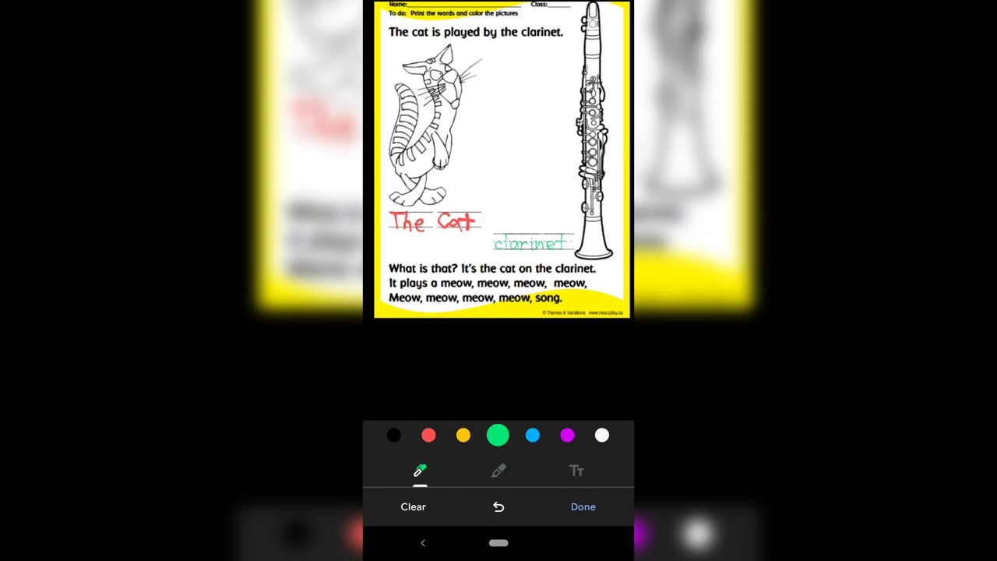
Switch the pen to yellow and scribble yellow over the cat's body
left_click(462, 435)
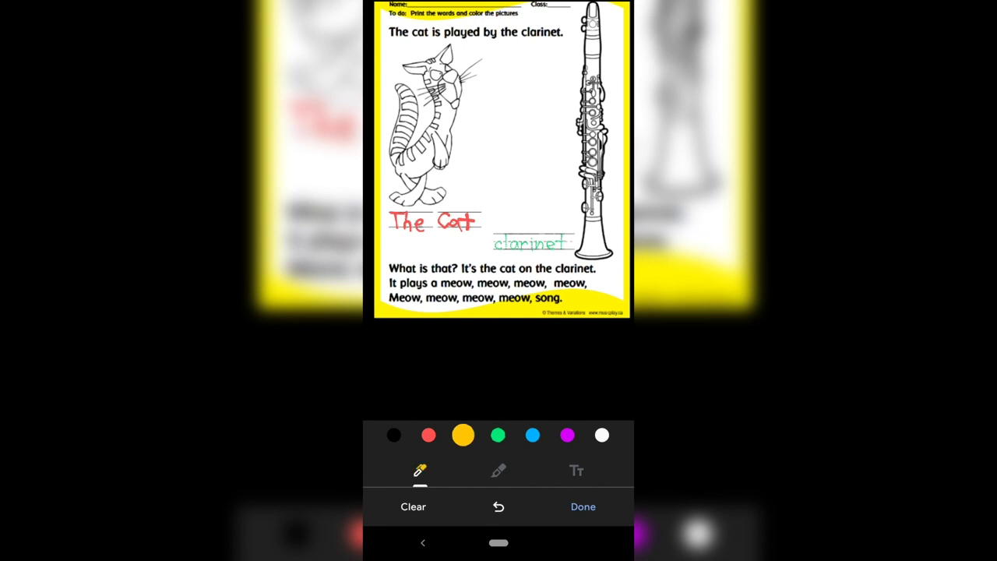
scroll(444, 156, "up", 10)
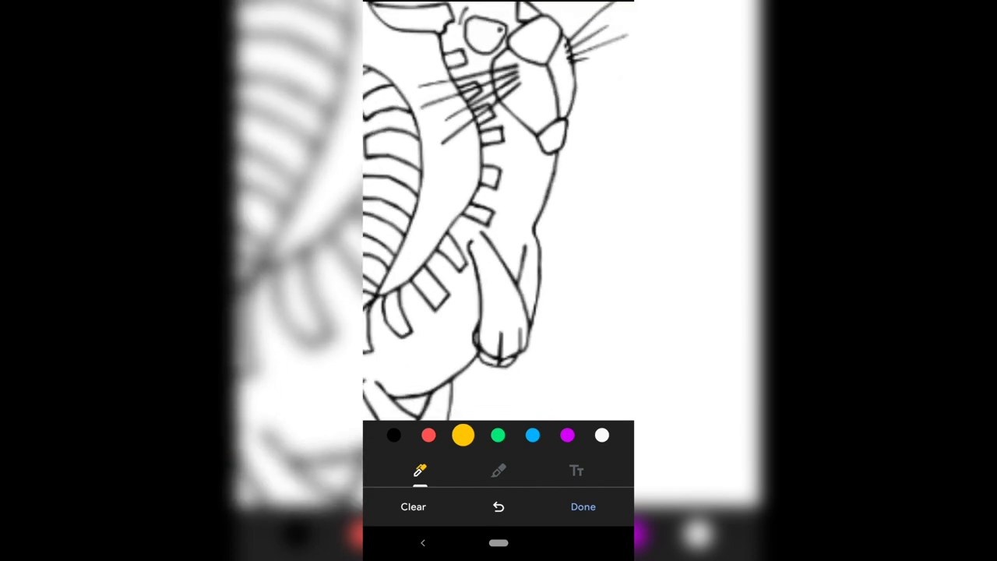
left_click(428, 362)
left_click(444, 344)
mouse_move(420, 355)
left_mouse_down()
mouse_move(477, 318)
mouse_move(474, 336)
left_mouse_up()
mouse_move(433, 386)
left_mouse_down()
mouse_move(466, 371)
mouse_move(462, 363)
left_mouse_up()
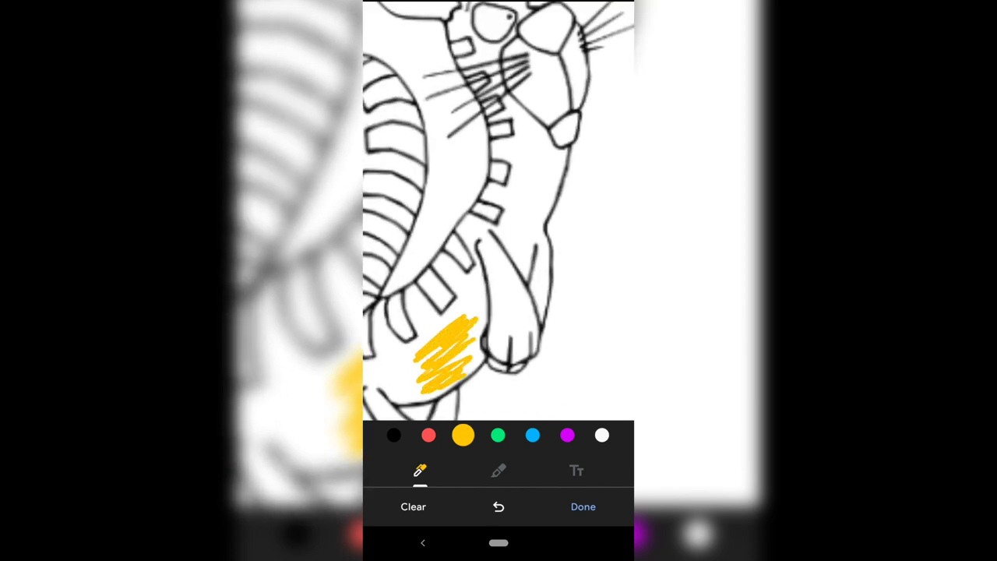
left_click_drag(389, 368, 440, 346)
left_click_drag(421, 390, 472, 374)
Colour the cat's neck, chest and front leg yellow, undoing a stray stroke, and finish markup
mouse_move(560, 150)
left_mouse_down()
mouse_move(534, 160)
mouse_move(558, 156)
mouse_move(507, 207)
mouse_move(512, 256)
left_mouse_up()
left_click(506, 203)
mouse_move(477, 245)
left_mouse_down()
mouse_move(499, 253)
mouse_move(521, 313)
left_mouse_up()
left_click(498, 507)
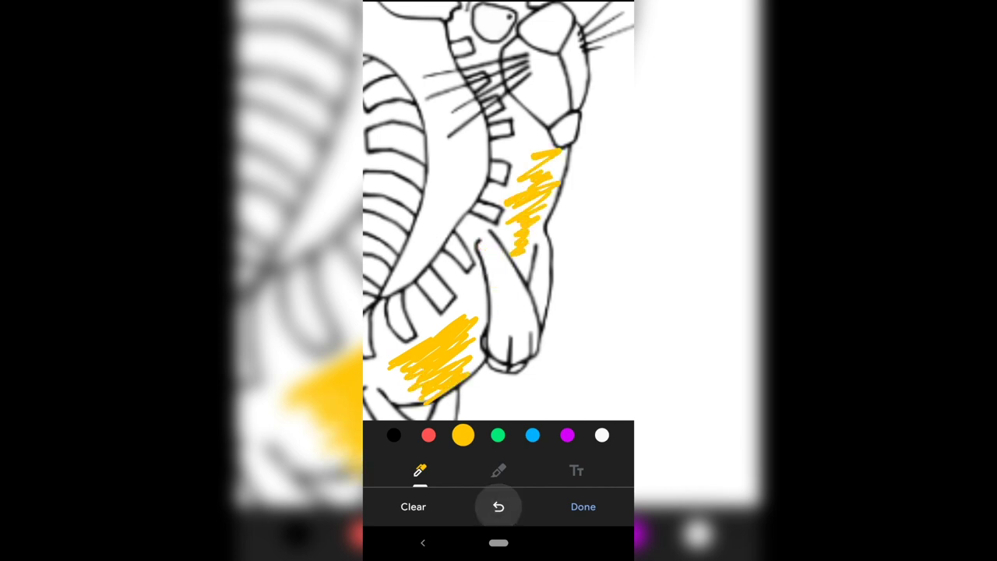
mouse_move(483, 245)
left_mouse_down()
mouse_move(503, 365)
mouse_move(507, 241)
mouse_move(513, 366)
left_mouse_up()
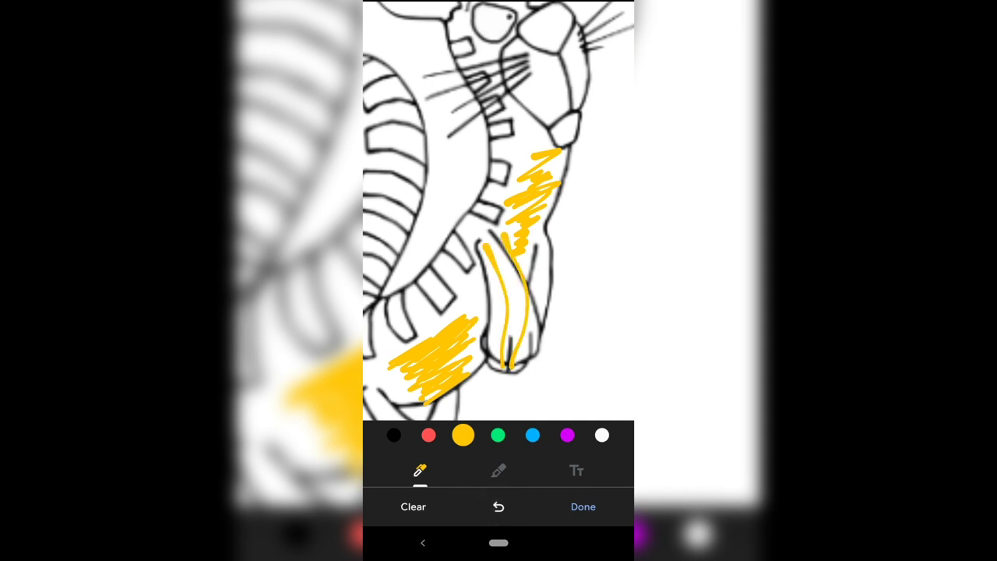
mouse_move(499, 332)
left_mouse_down()
mouse_move(525, 296)
mouse_move(505, 249)
left_mouse_up()
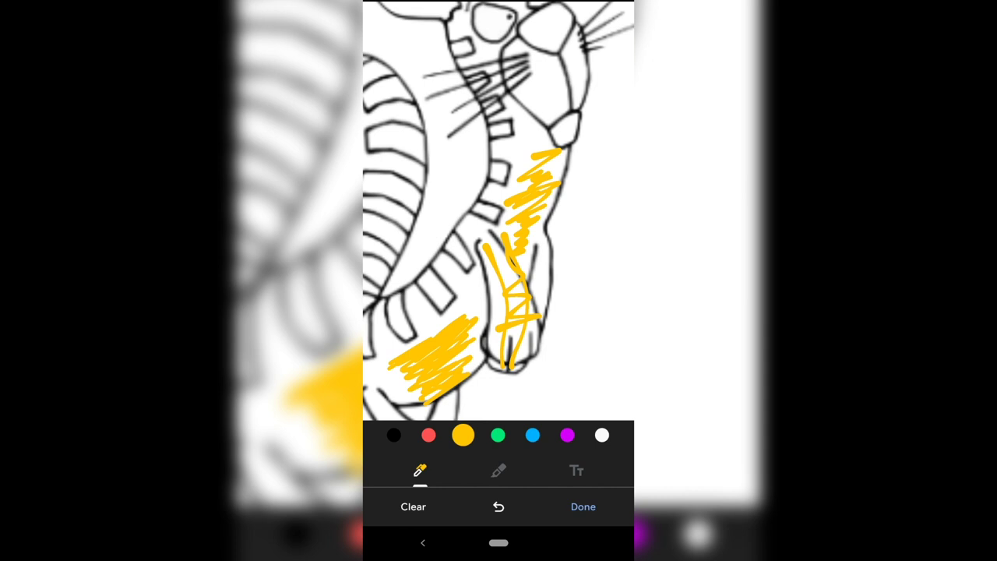
left_click(583, 506)
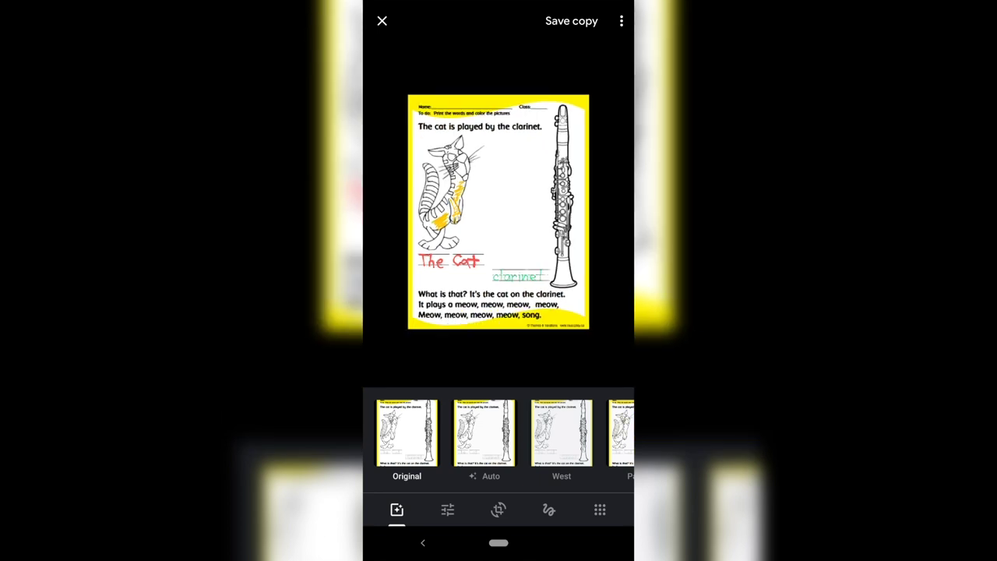
Save the marked-up worksheet as a copy, then view and dismiss the share sheet
left_click(571, 21)
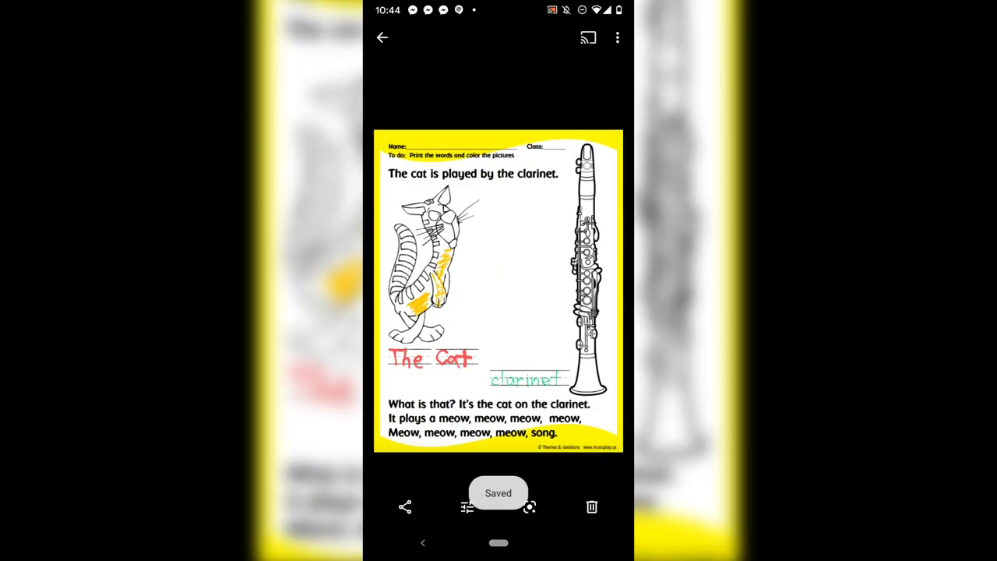
left_click(405, 507)
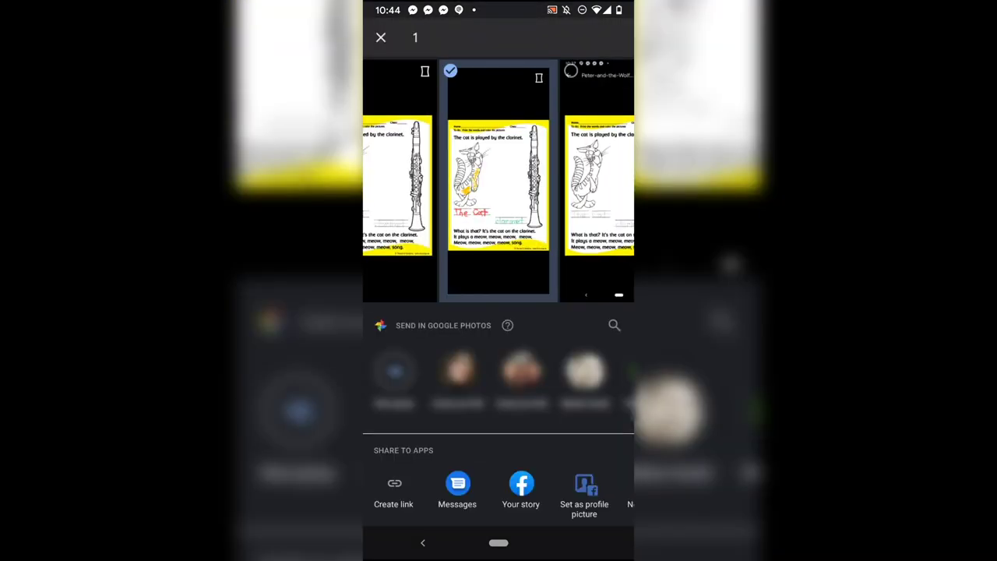
scroll(499, 491, "right", 2)
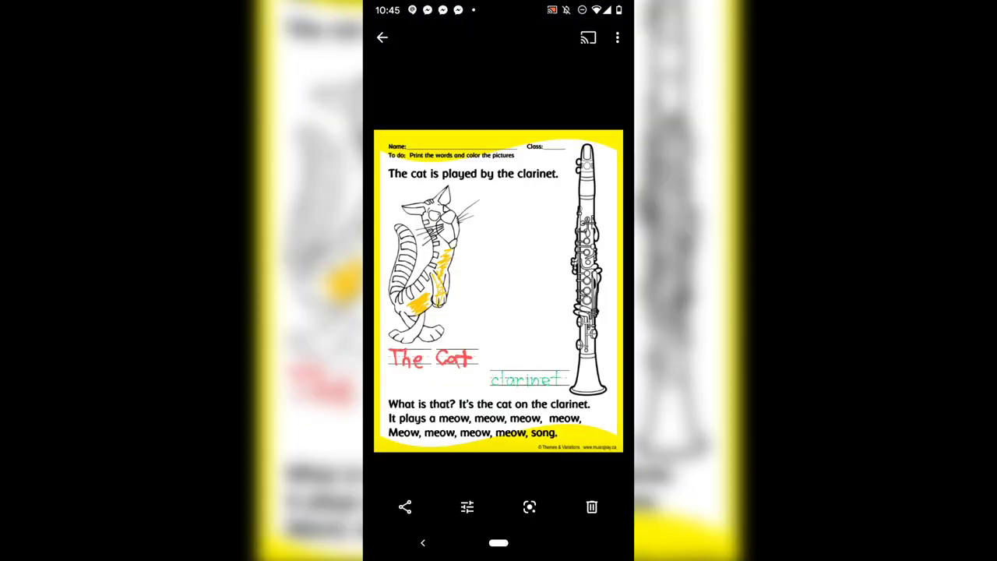